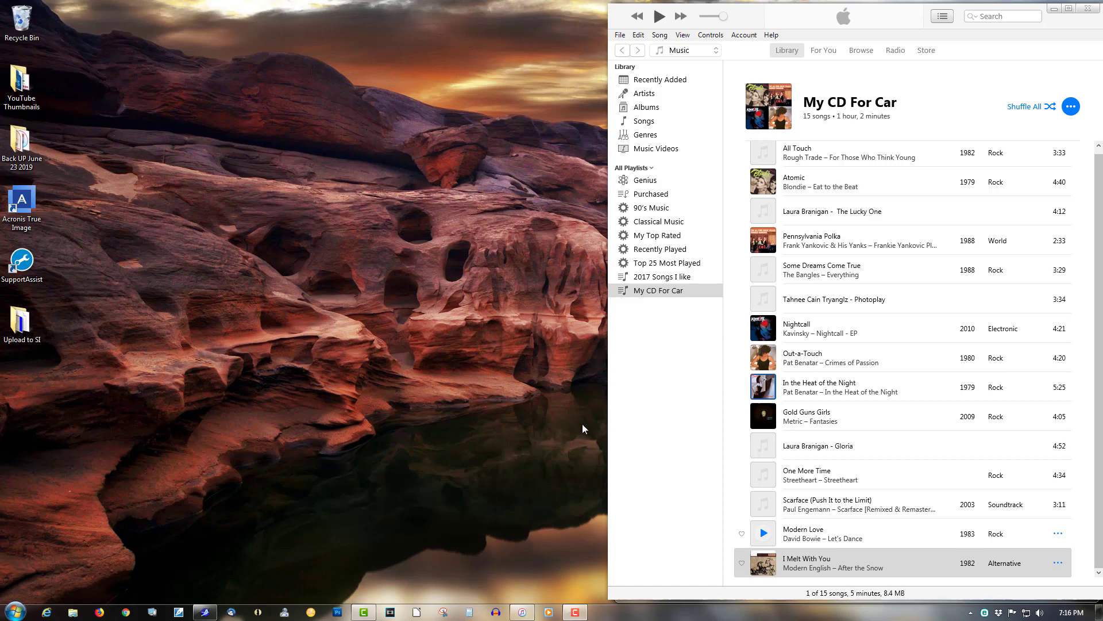
Create a new folder on the desktop, keeping its default name, and open it.
right_click(179, 171)
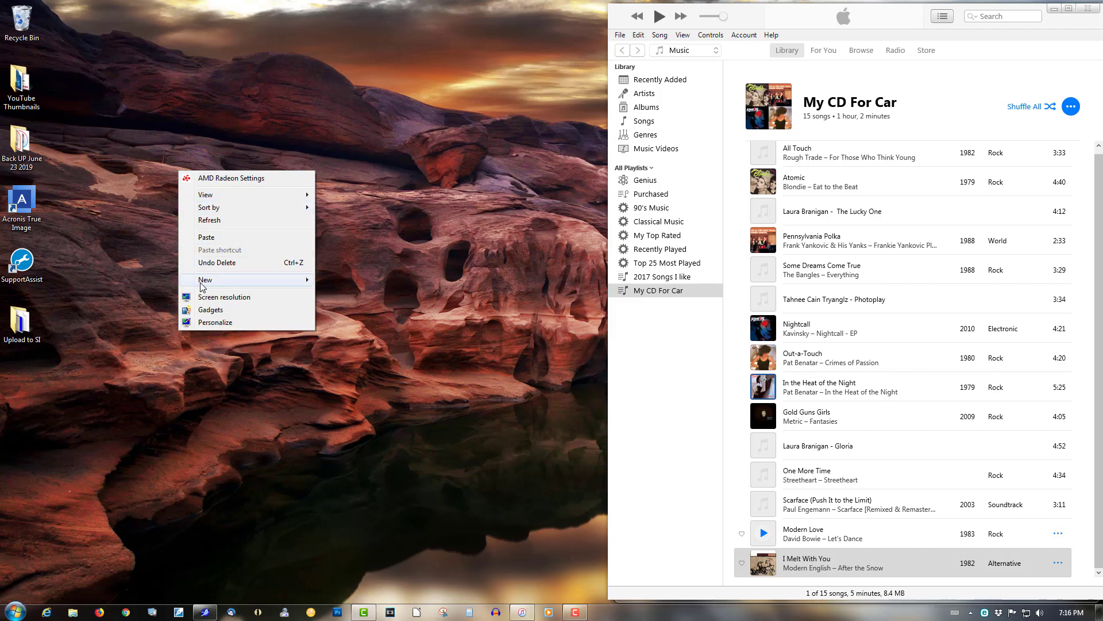
mouse_move(287, 279)
left_click(330, 280)
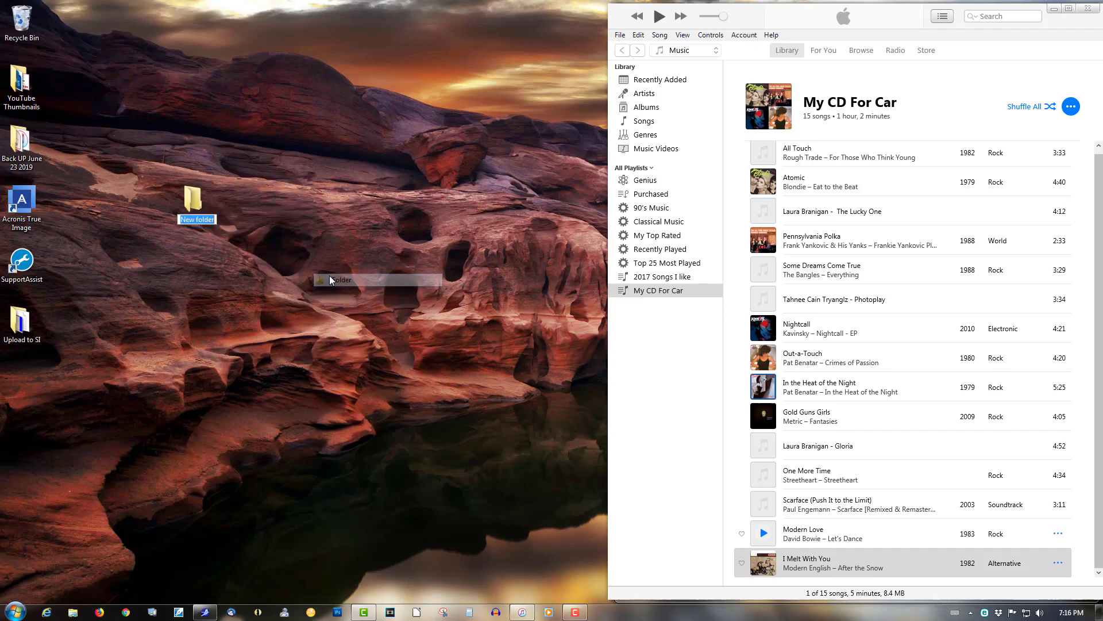
double_click(187, 196)
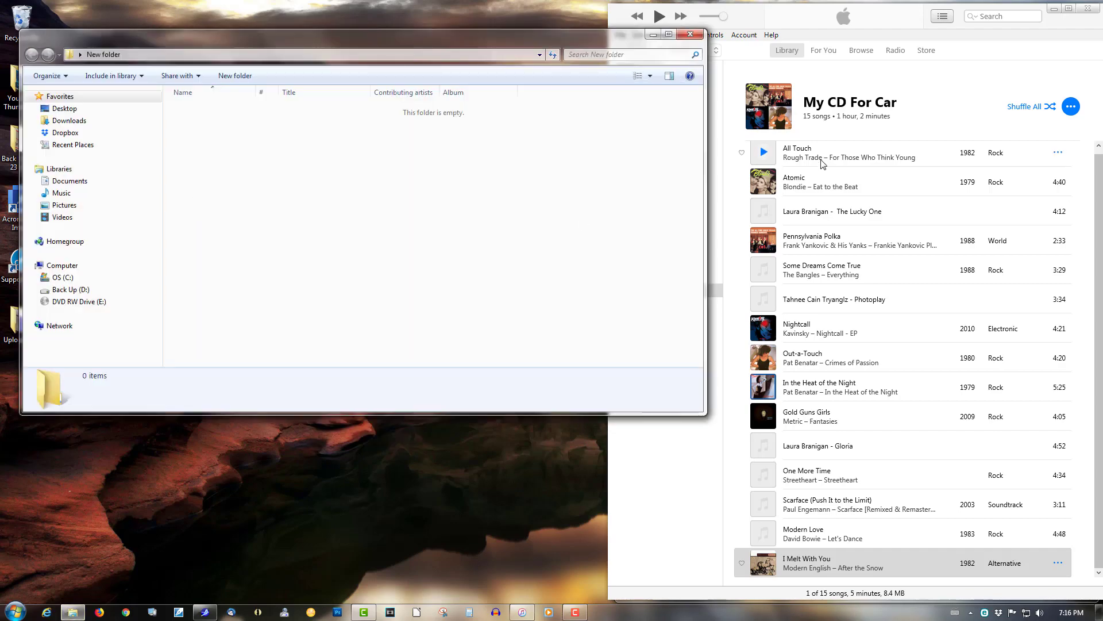
Copy every song of the iTunes playlist My CD For Car, from All Touch to I Melt With You, into the new folder.
left_click_drag(850, 155, 309, 144)
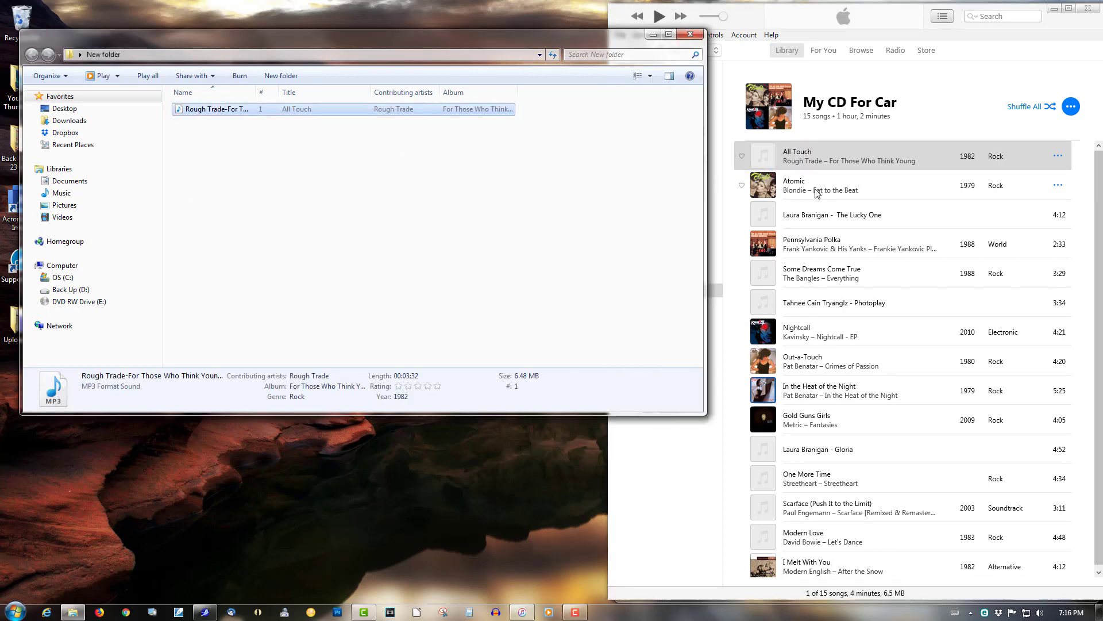
left_click_drag(804, 185, 302, 164)
left_click_drag(816, 214, 350, 170)
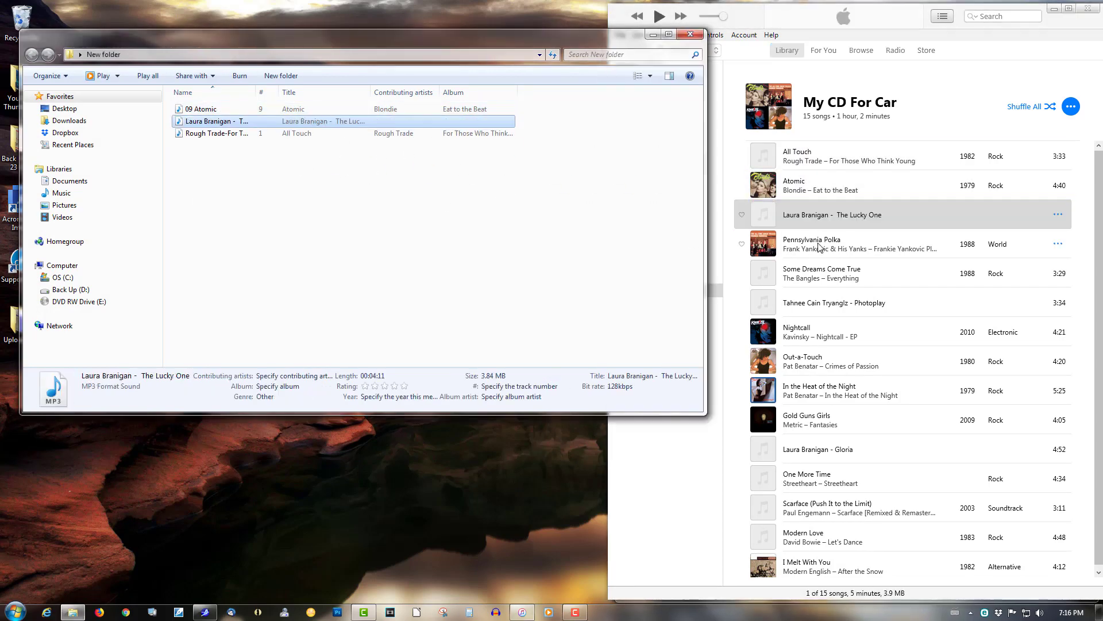
left_click_drag(819, 244, 301, 184)
left_click_drag(836, 275, 353, 193)
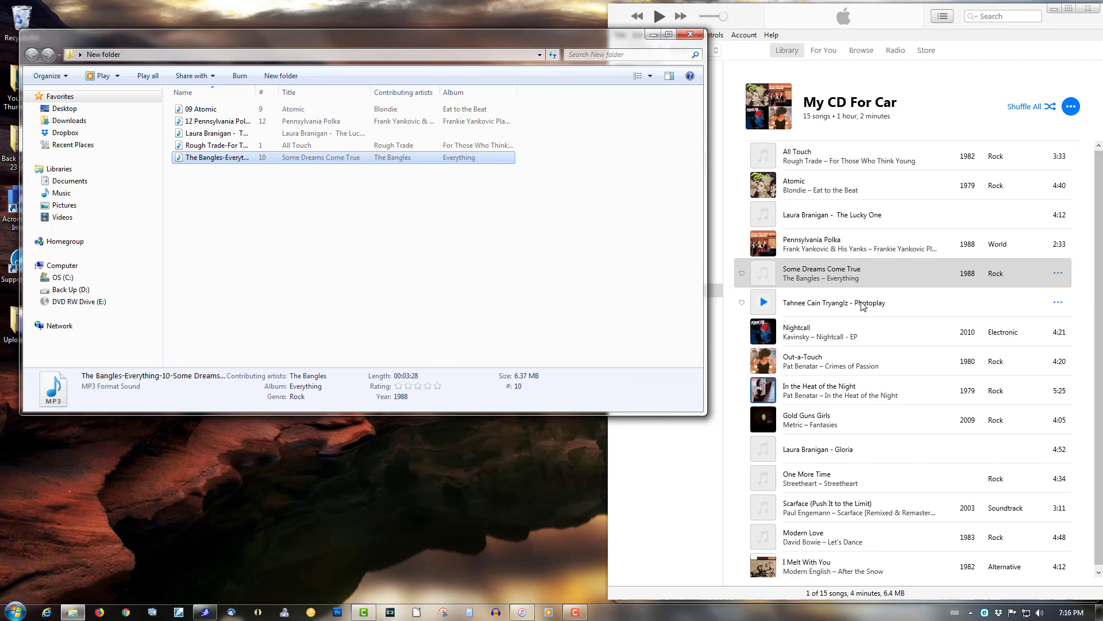
left_click_drag(816, 303, 390, 203)
left_click_drag(762, 331, 383, 217)
left_click_drag(816, 360, 450, 271)
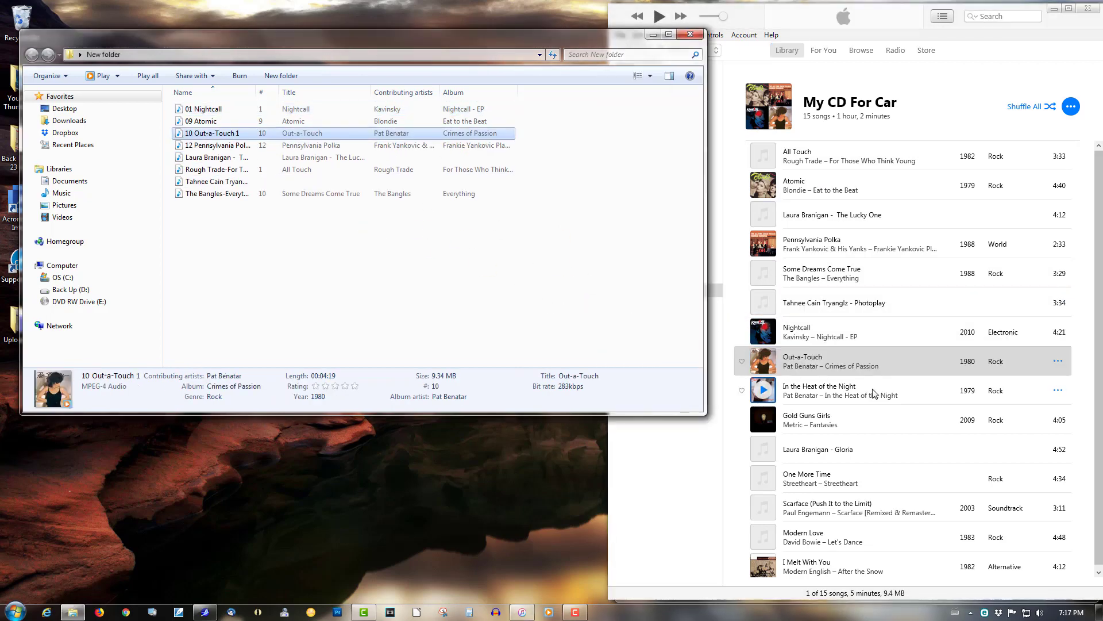
left_click_drag(764, 390, 470, 300)
left_click_drag(764, 419, 339, 247)
left_click_drag(793, 449, 395, 302)
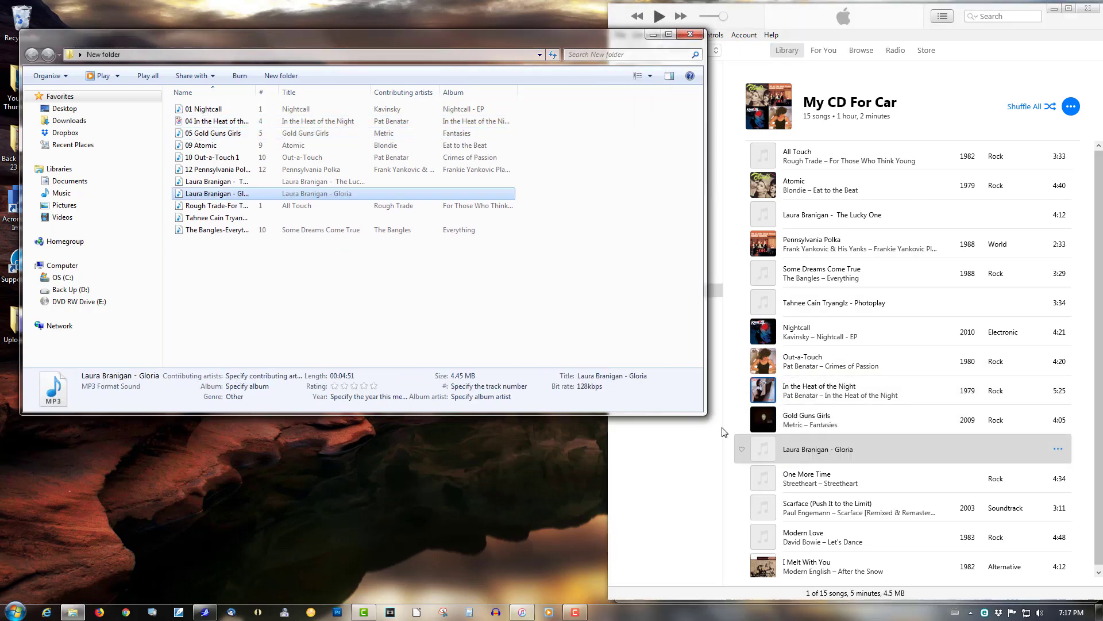
left_click_drag(763, 477, 355, 294)
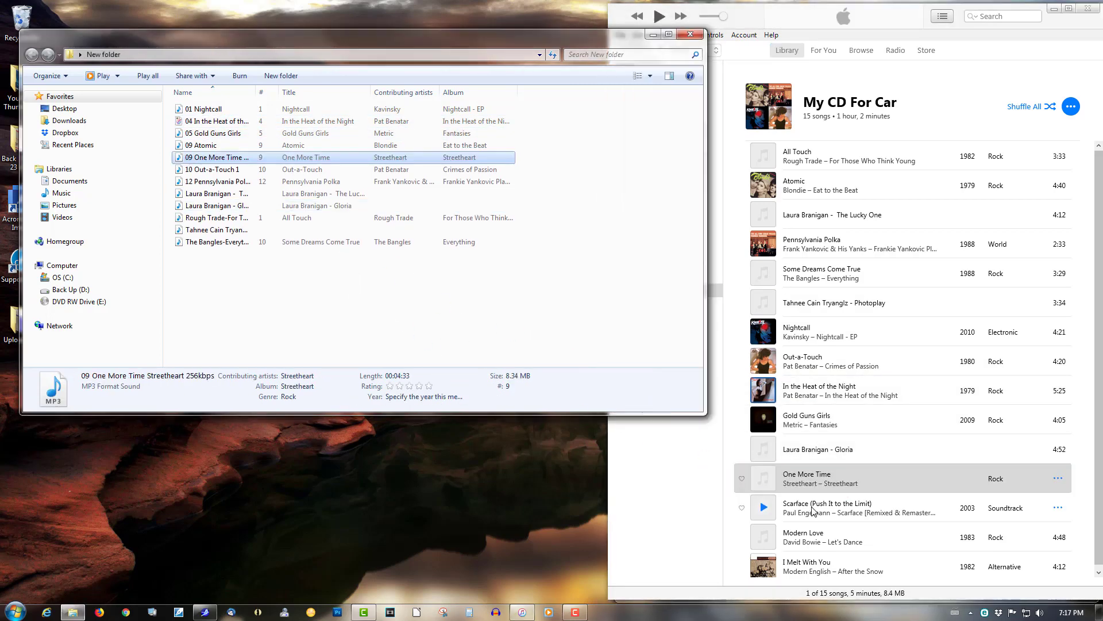
left_click_drag(764, 507, 386, 322)
left_click_drag(764, 537, 316, 300)
left_click_drag(764, 566, 267, 310)
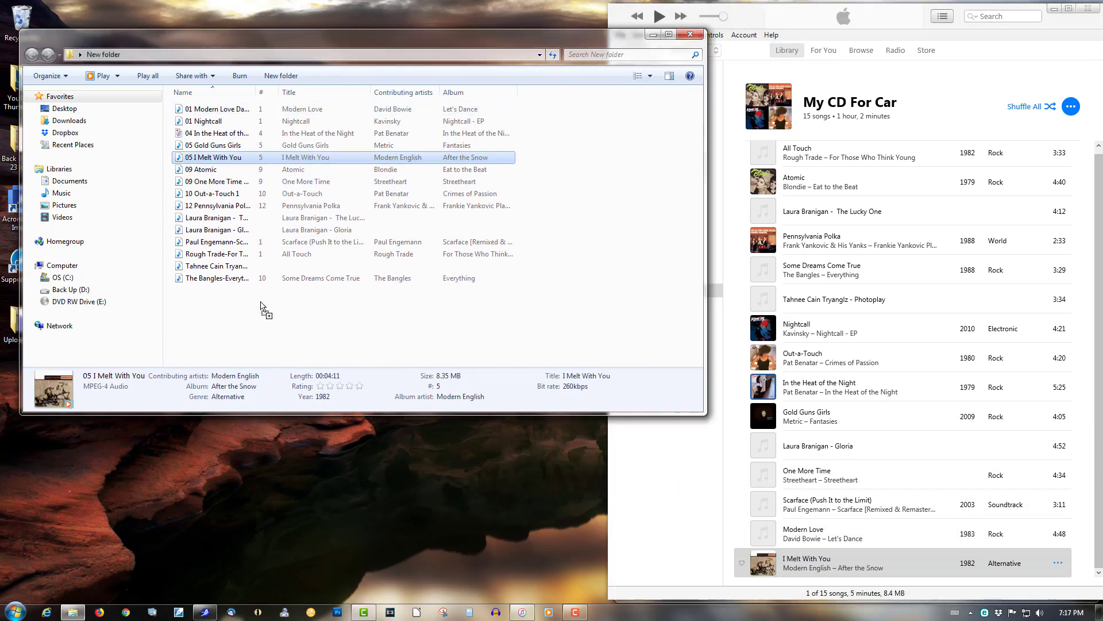
Open Windows Media Player, add all songs from the new folder to its play list, and pause playback.
left_click(548, 613)
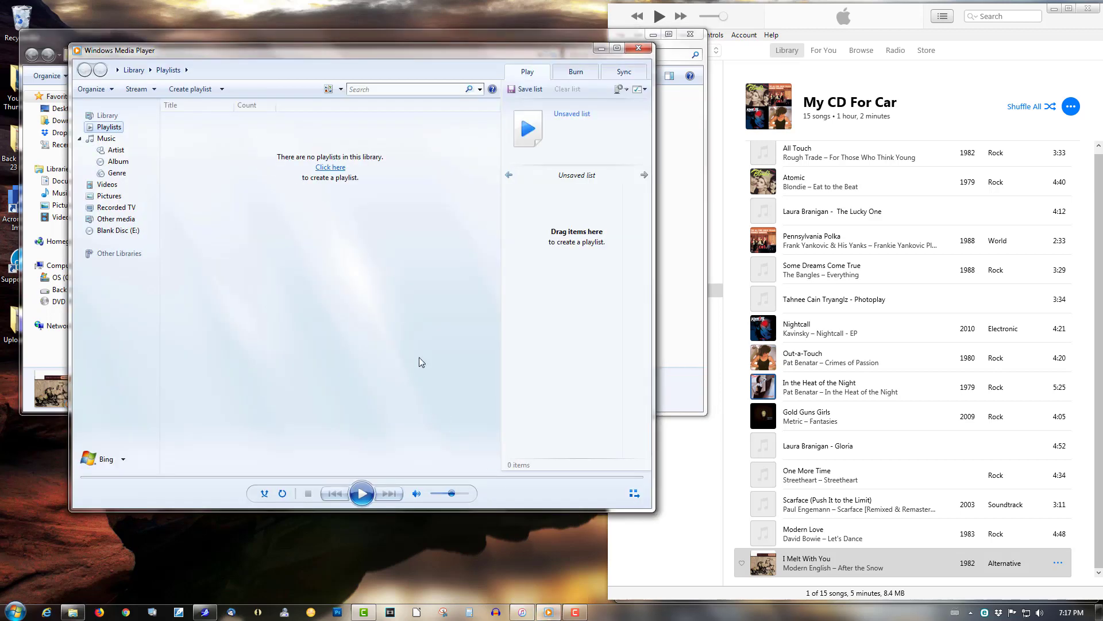
left_click(50, 354)
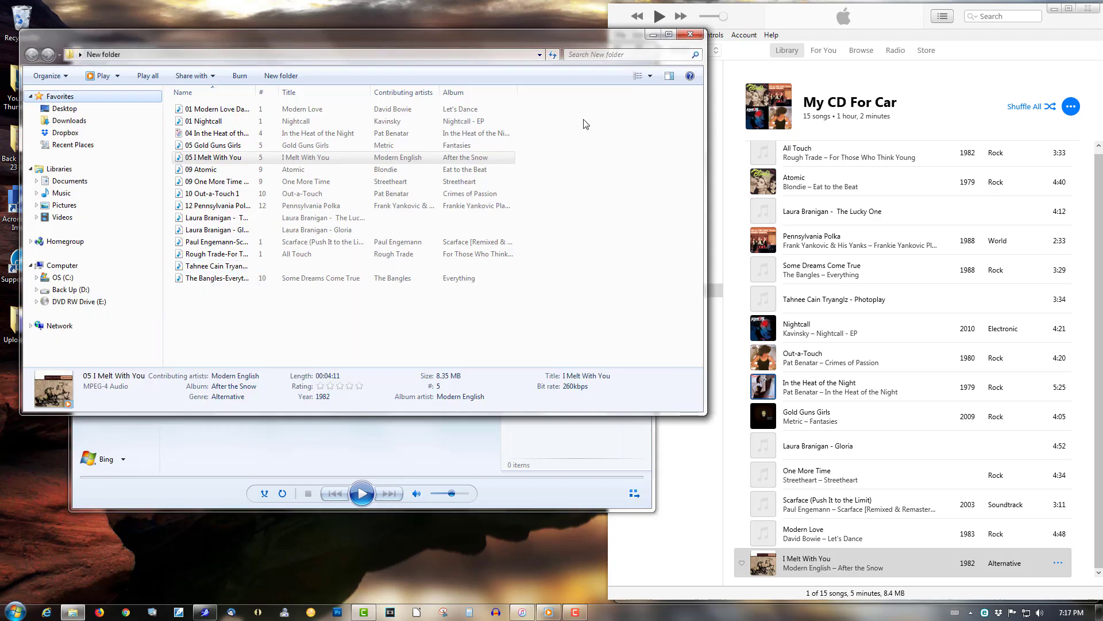
left_click_drag(557, 105, 195, 300)
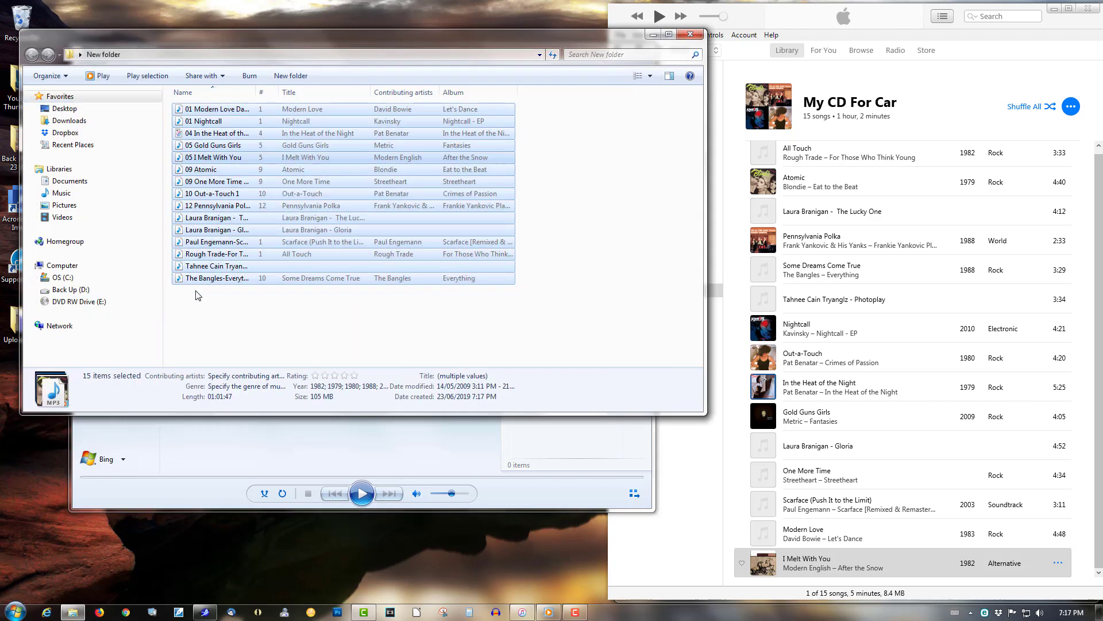
right_click(241, 188)
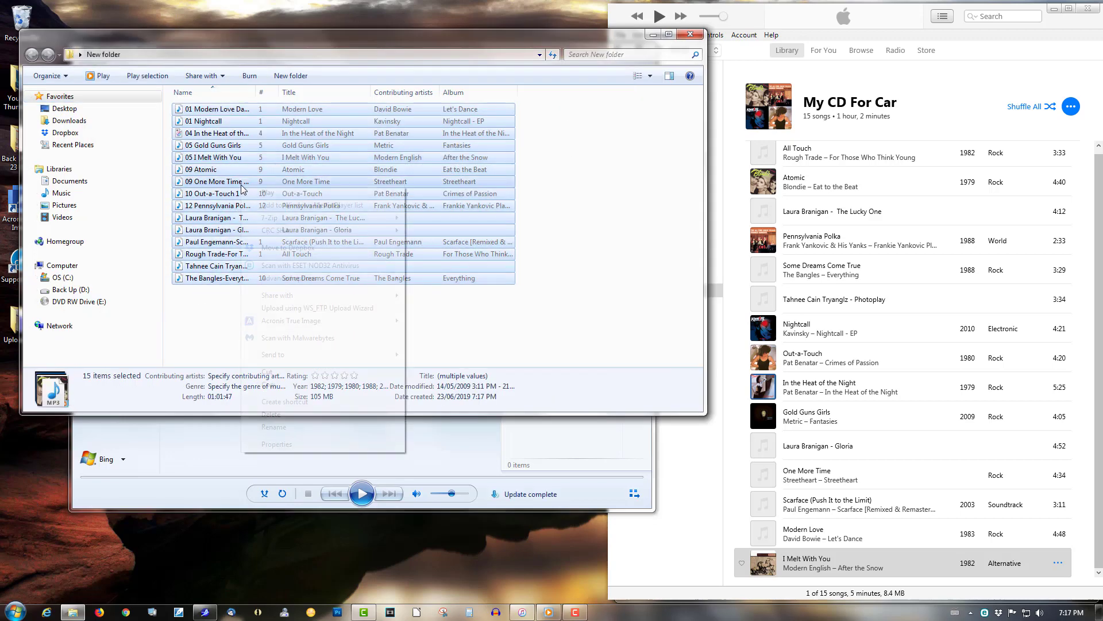
left_click(290, 208)
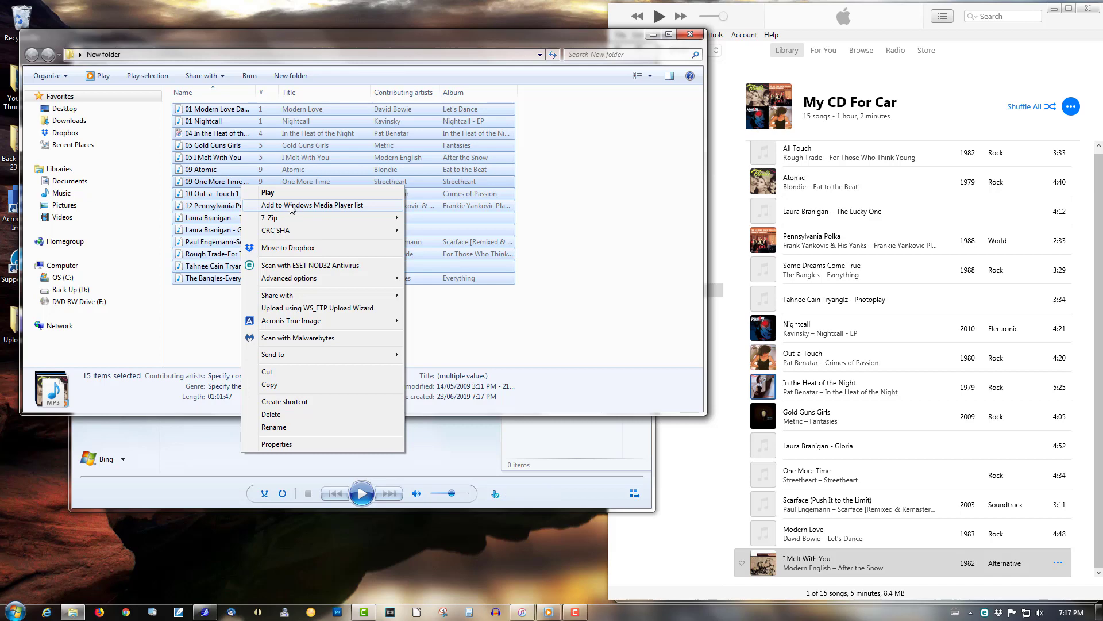
left_click(362, 493)
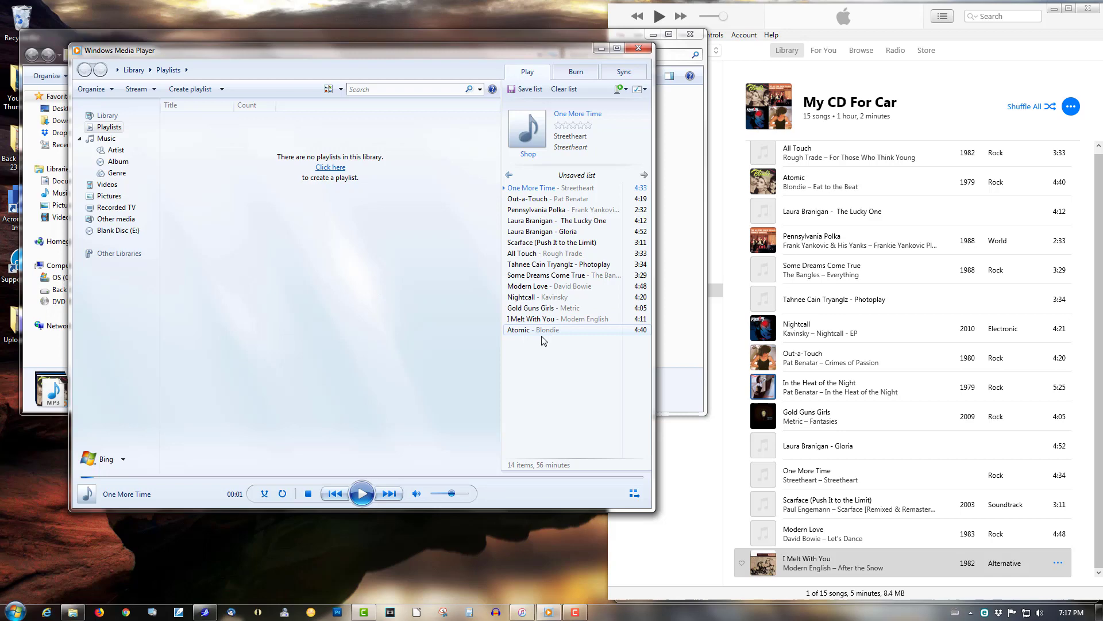
Create a new playlist in the Windows Media Player library and name it with the owner's first name.
left_click(109, 126)
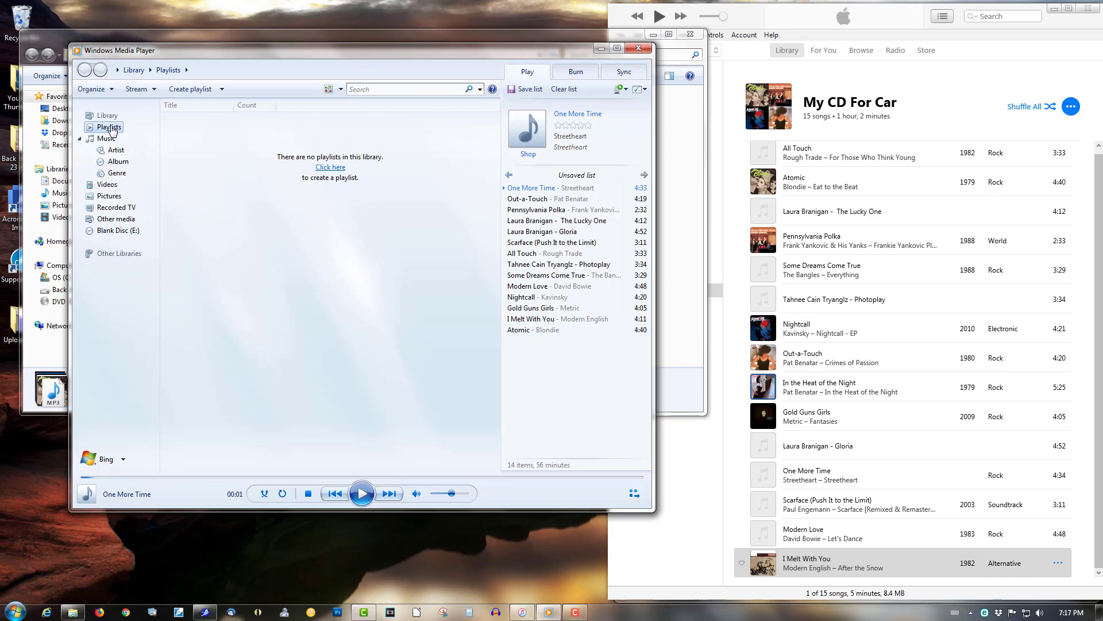
left_click(190, 89)
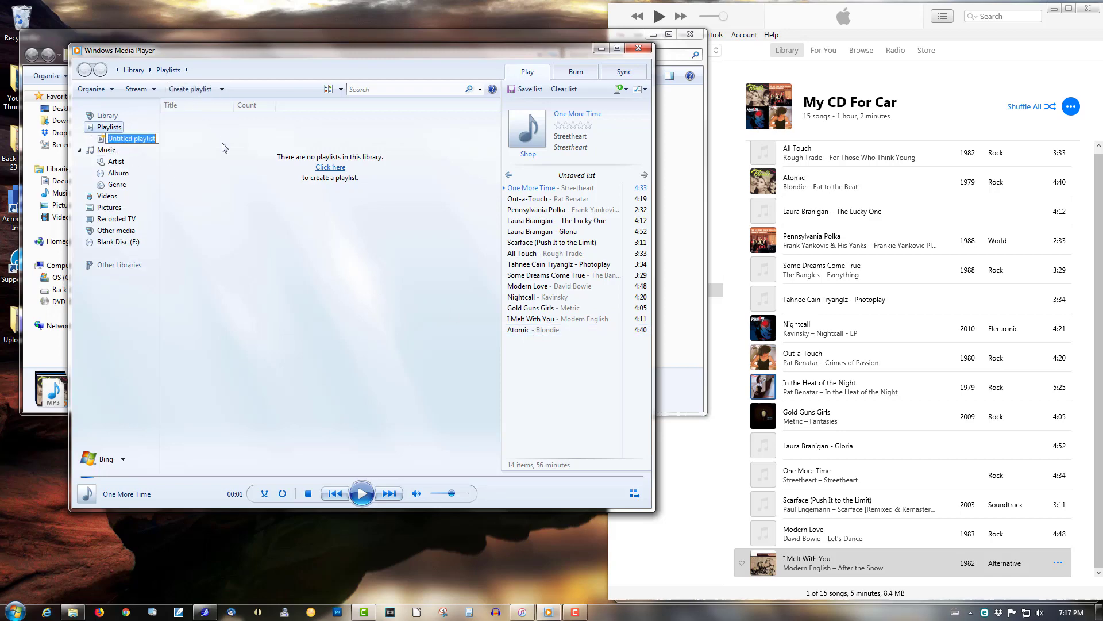
type("Ron")
key("Return")
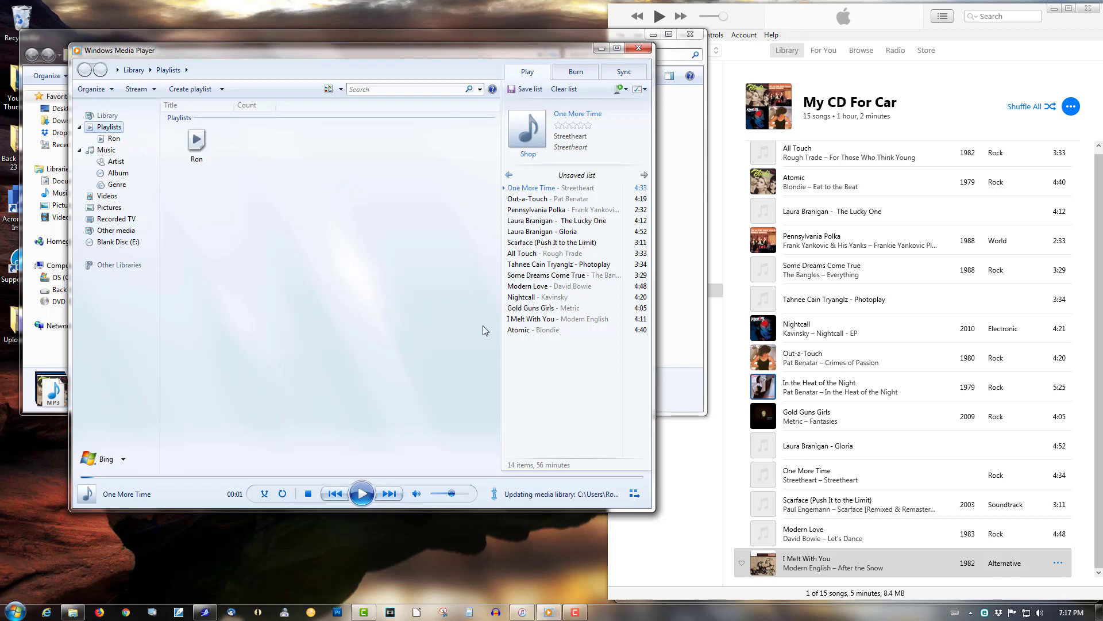
Add all songs from the unsaved list to the newly created playlist and open that playlist.
left_click(523, 331)
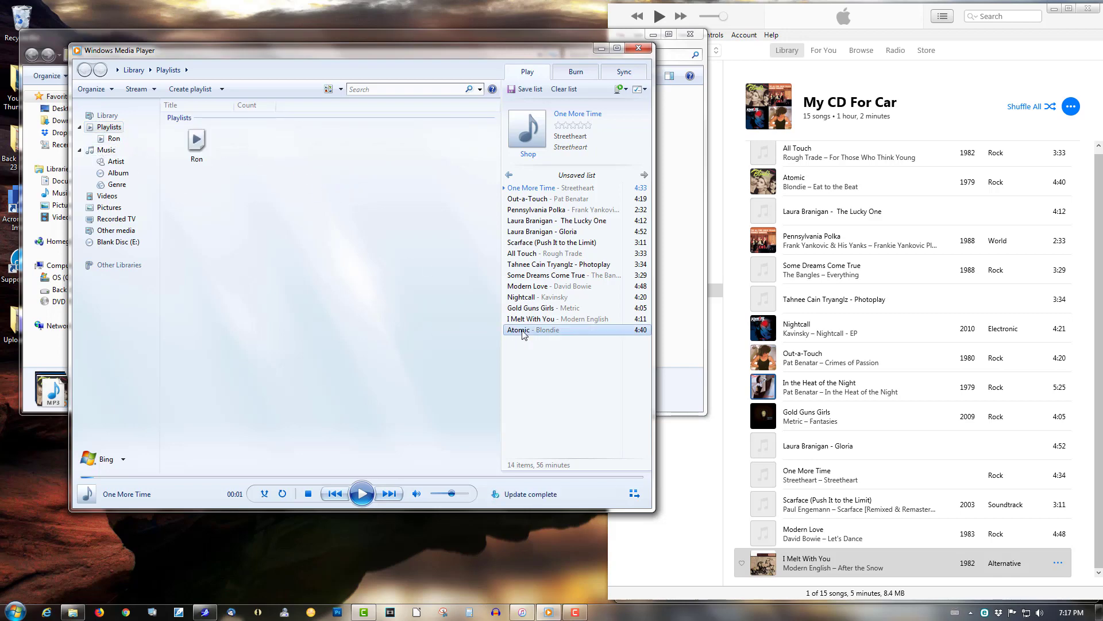
left_click_drag(535, 194, 114, 140)
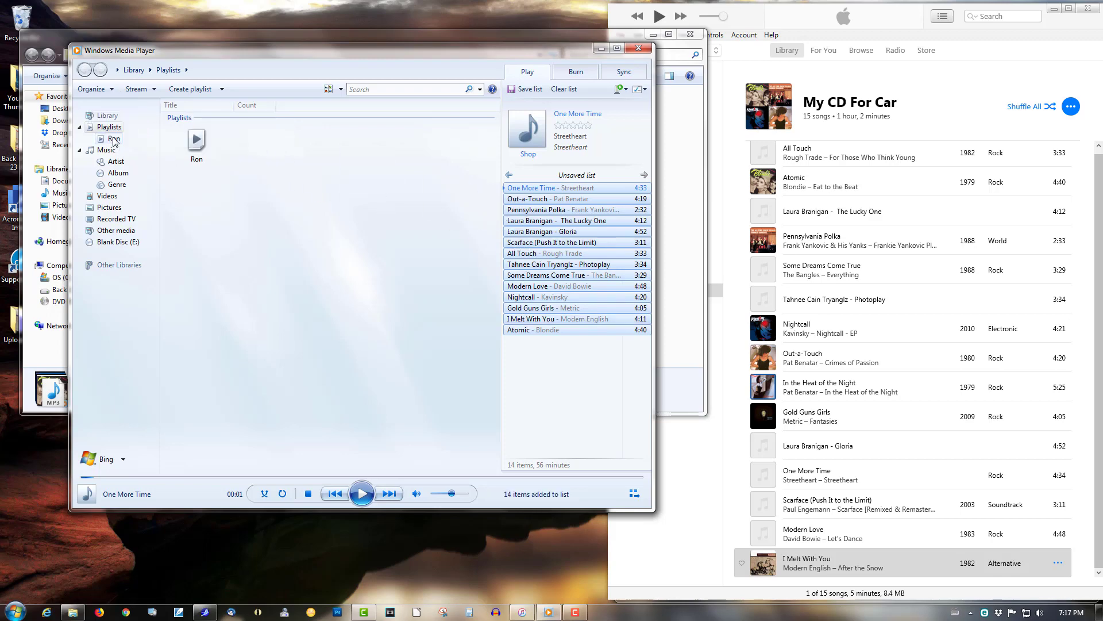
left_click(113, 139)
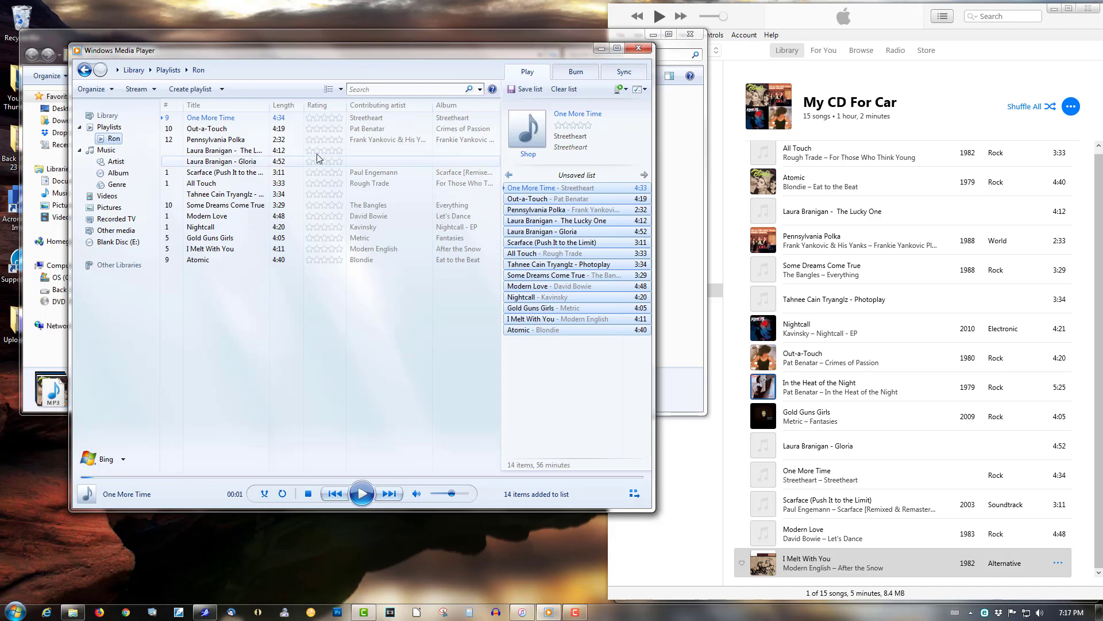
Add all songs of the open playlist to the burn list and start burning the audio CD.
left_click(576, 71)
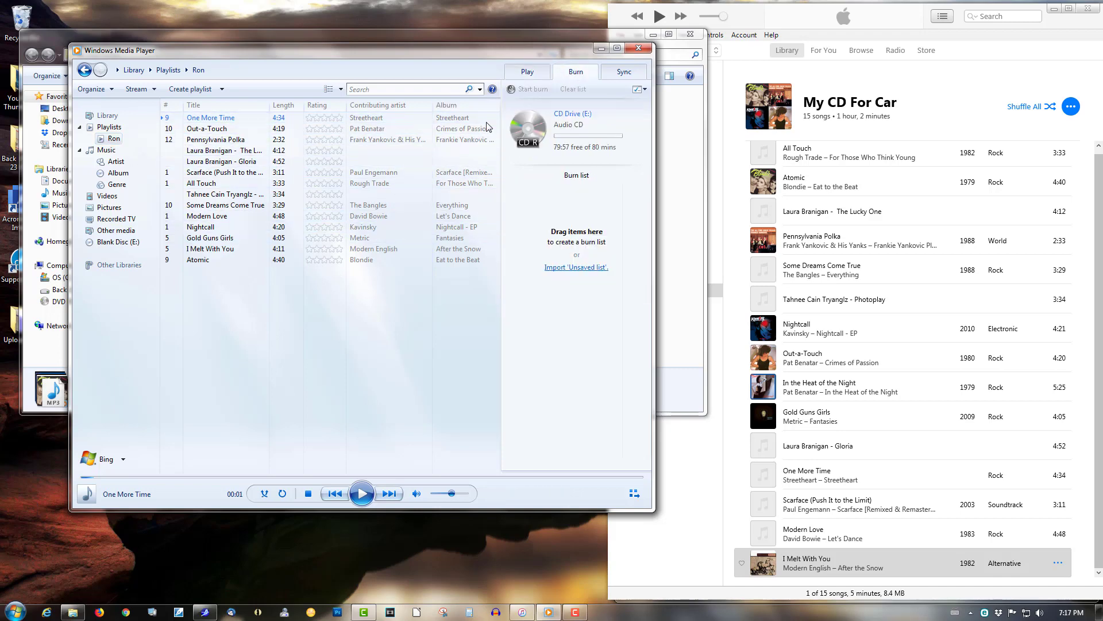
left_click(202, 128)
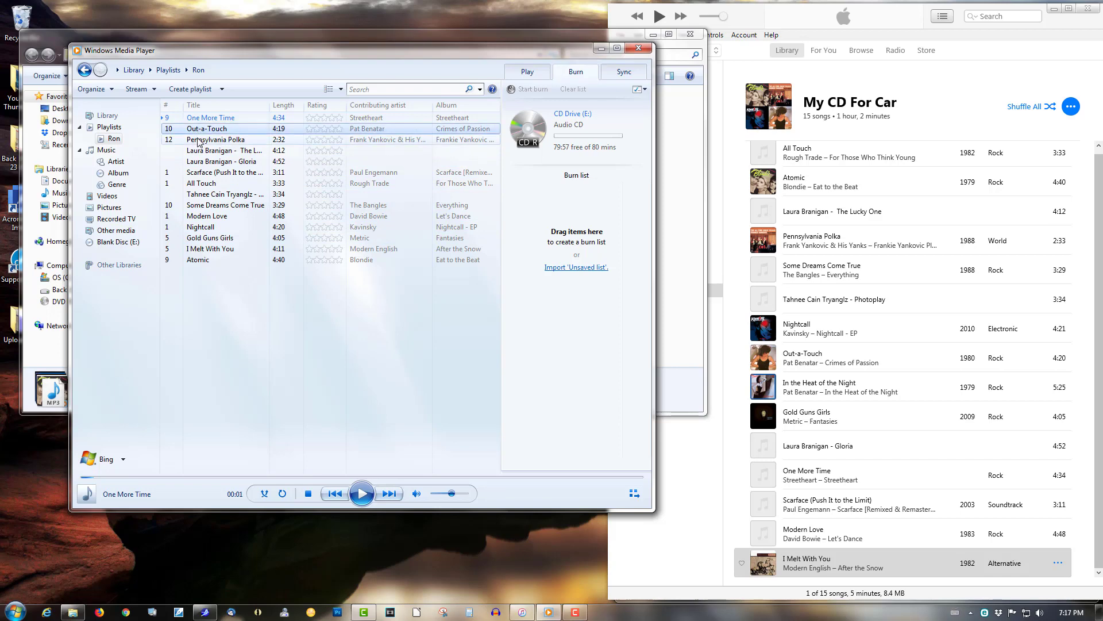
left_click_drag(198, 118, 196, 260)
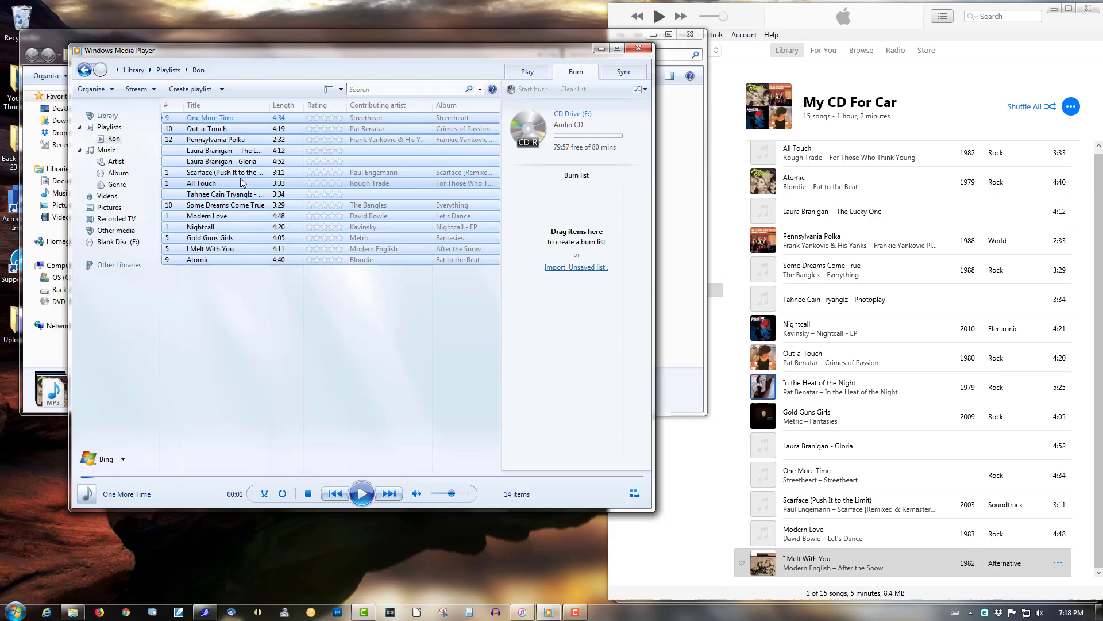
mouse_move(241, 182)
left_mouse_down()
mouse_move(555, 193)
mouse_move(577, 205)
mouse_move(582, 236)
left_mouse_up()
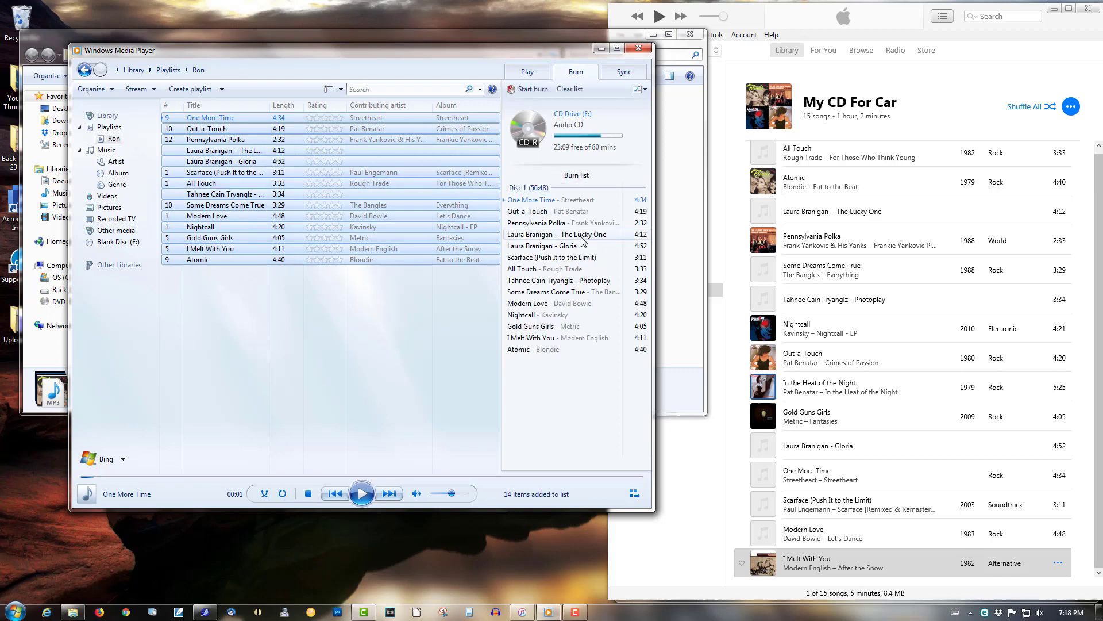
left_click(533, 90)
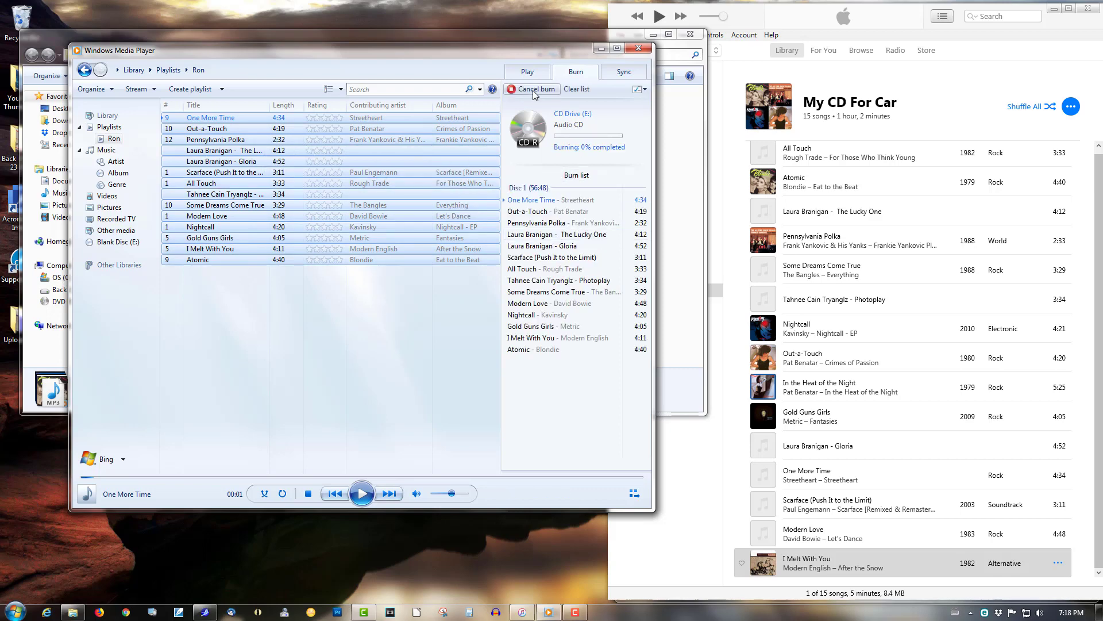